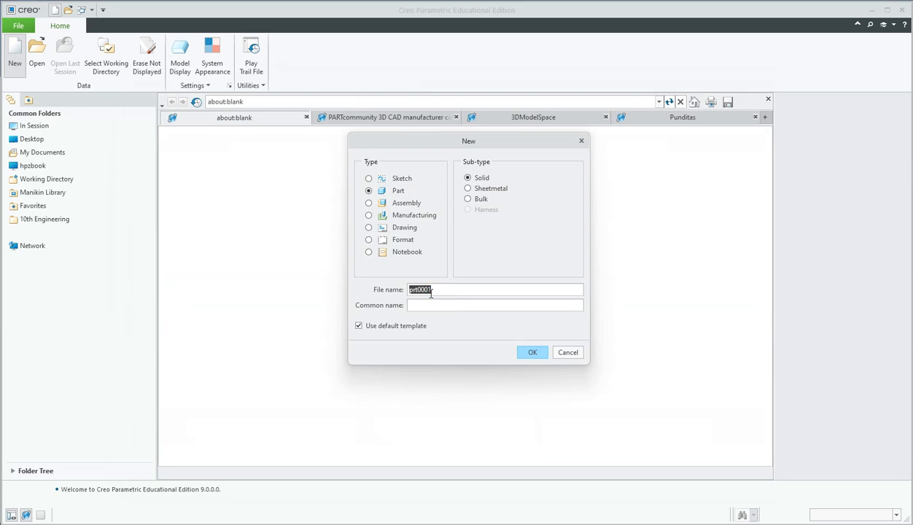
Step: Create a solid part named DXF_sample from the default template and turn on the datum plane display
text(DXF_sample)
click(521, 350)
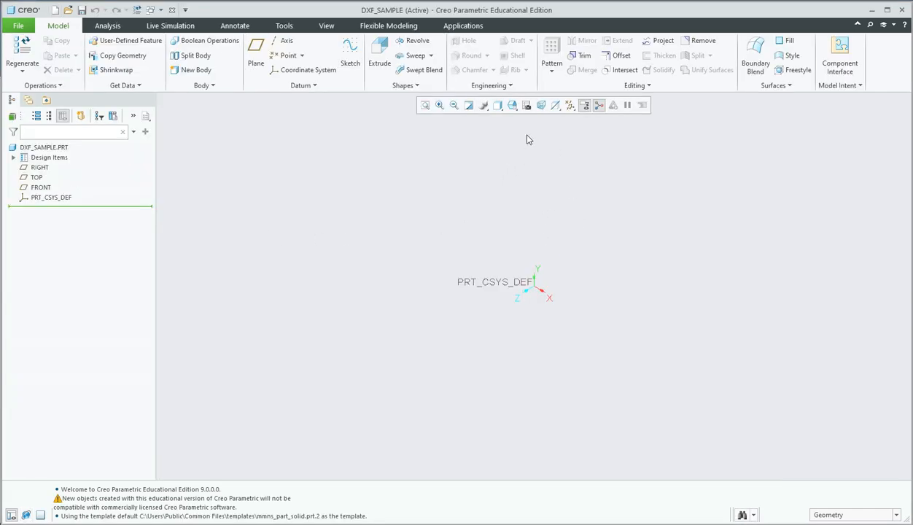
click(570, 106)
click(573, 169)
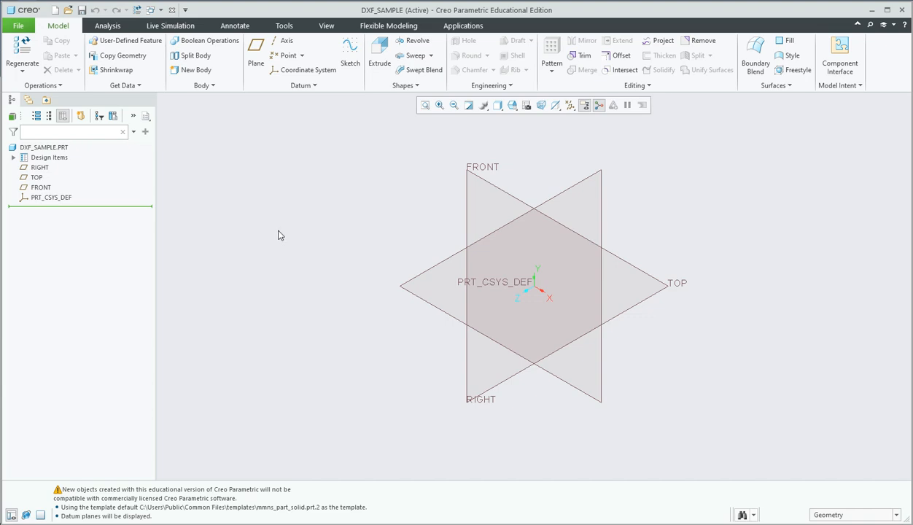
Step: Change the model's system of units to Inch lbm Second, converting the existing dimensions
click(22, 27)
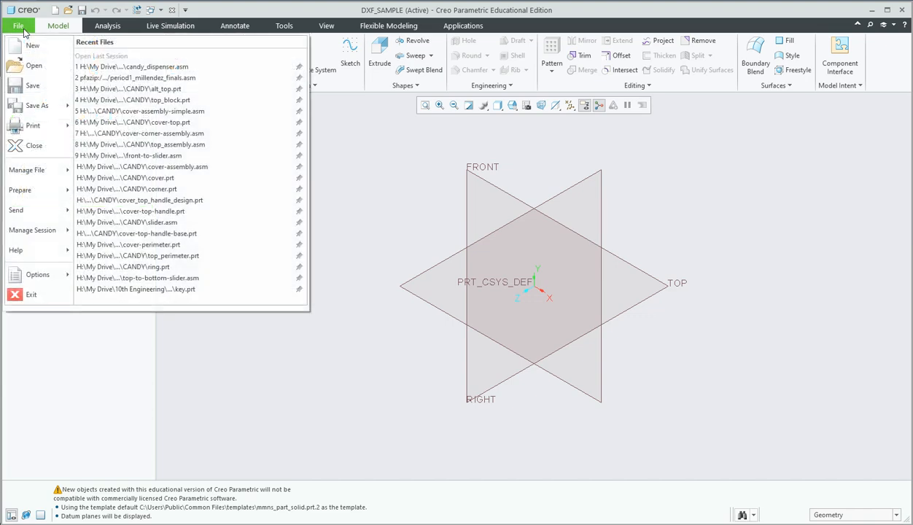
mouse_move(25, 190)
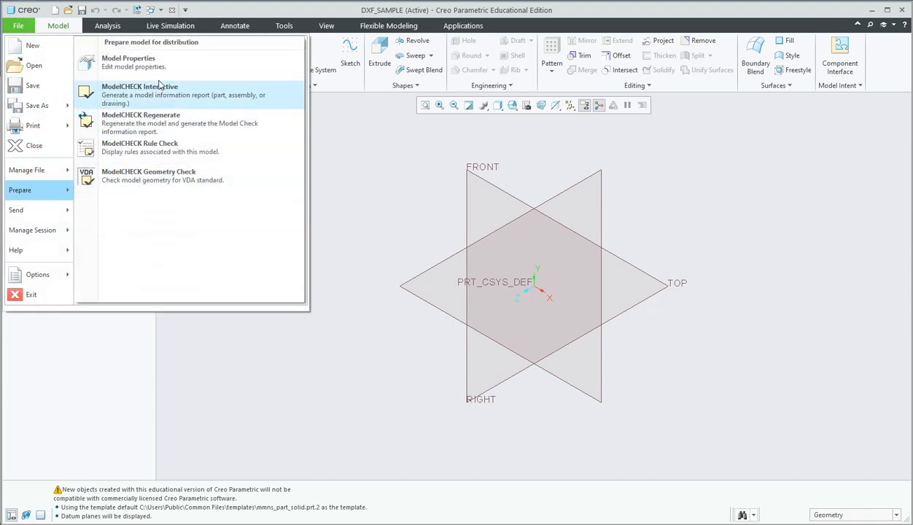
click(124, 75)
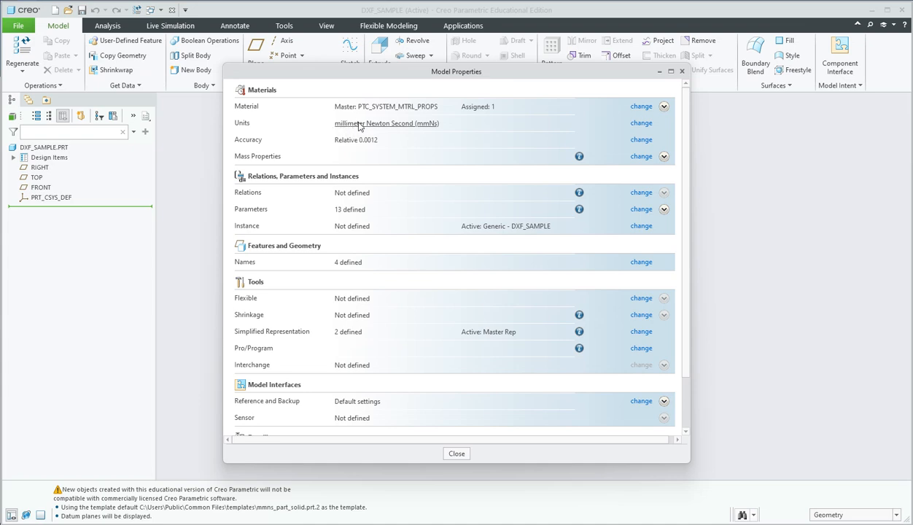
click(633, 125)
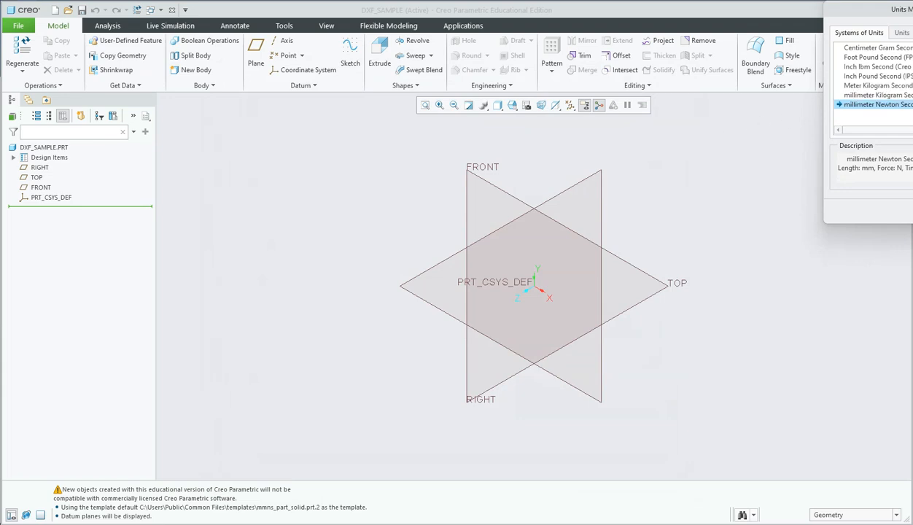
drag(890, 11, 795, 18)
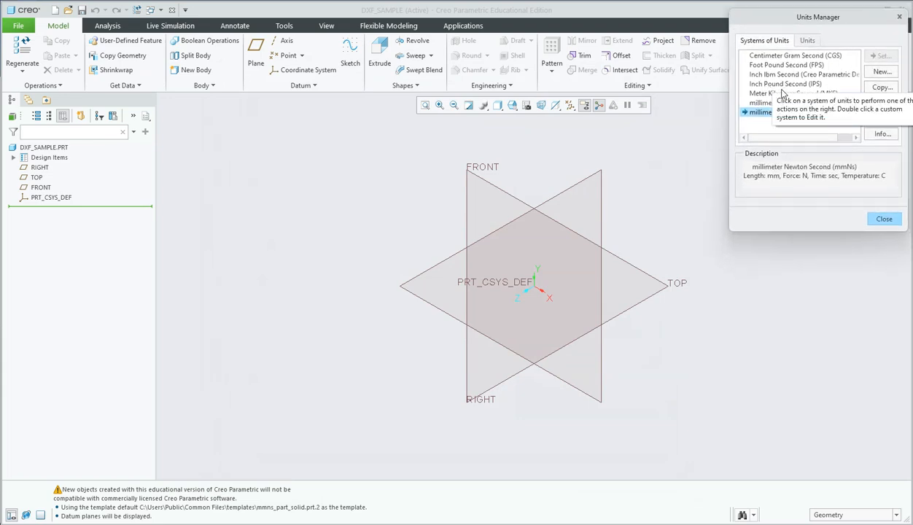
click(765, 75)
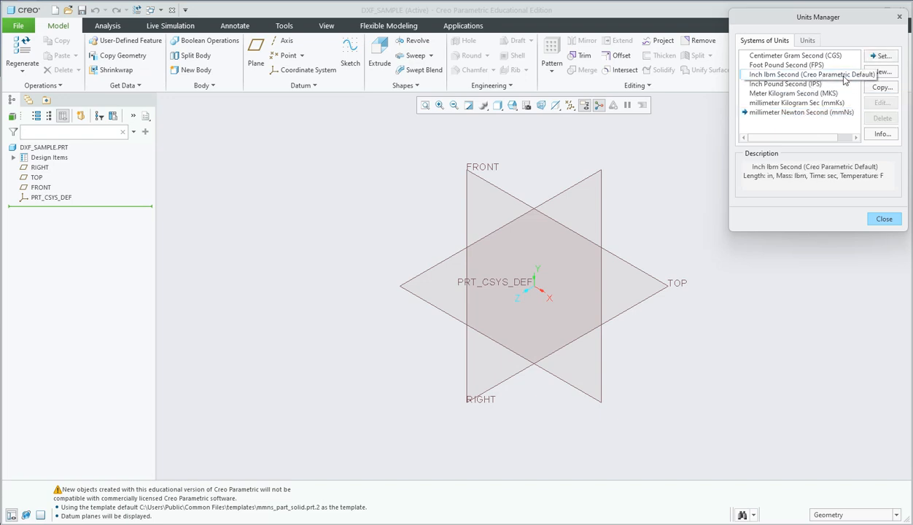
click(882, 57)
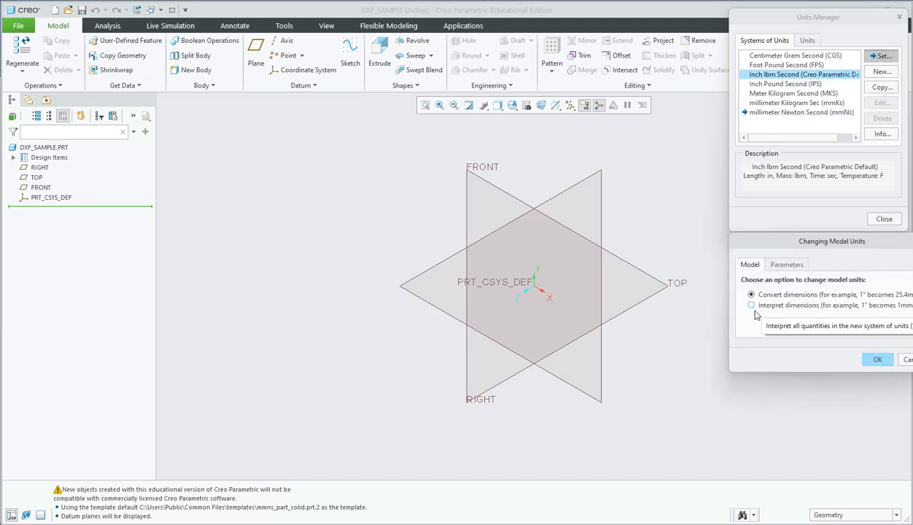
click(878, 359)
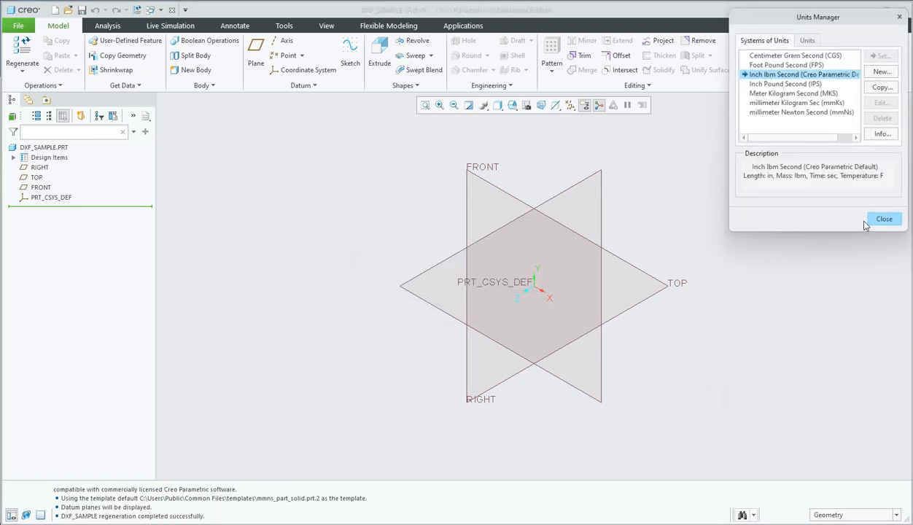
click(873, 218)
click(458, 454)
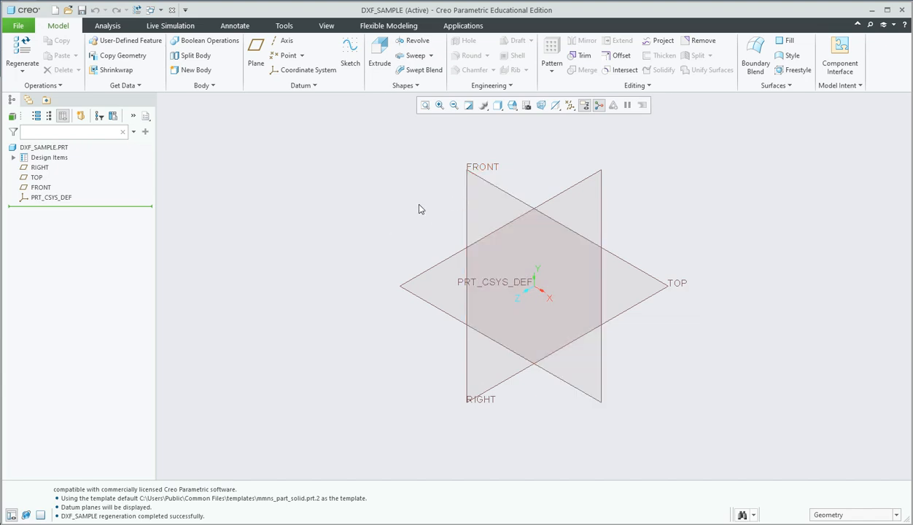
Step: Import box-A.dxf from the MakerCase (Box it Up) folder in 10th Engineering, using the Automatic import type and the default coordinate system
click(476, 178)
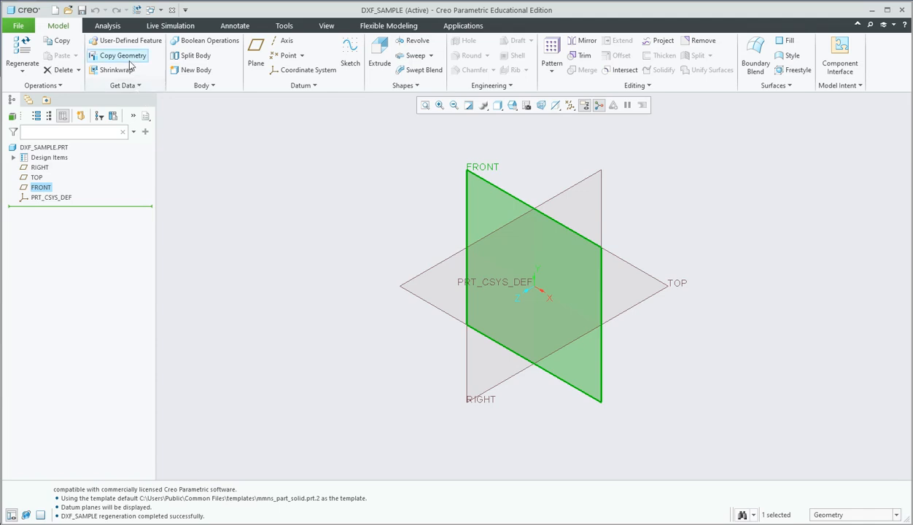
click(141, 86)
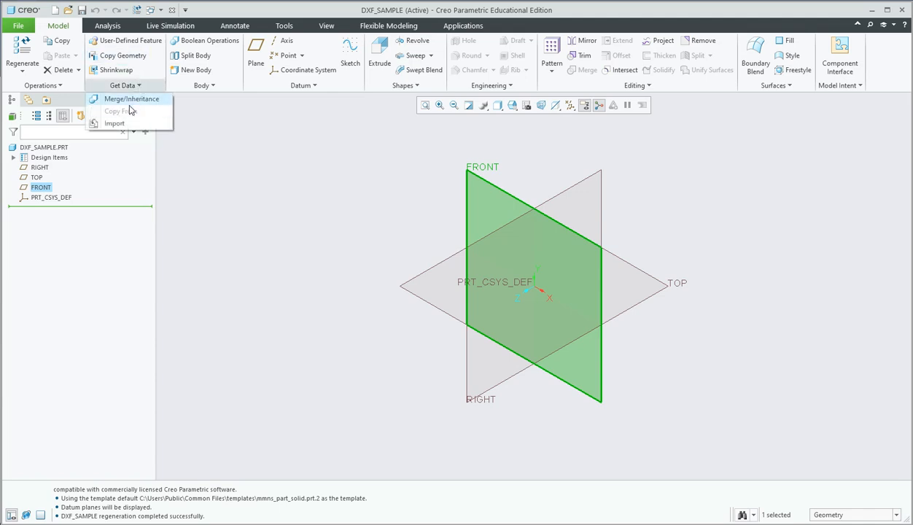
click(123, 122)
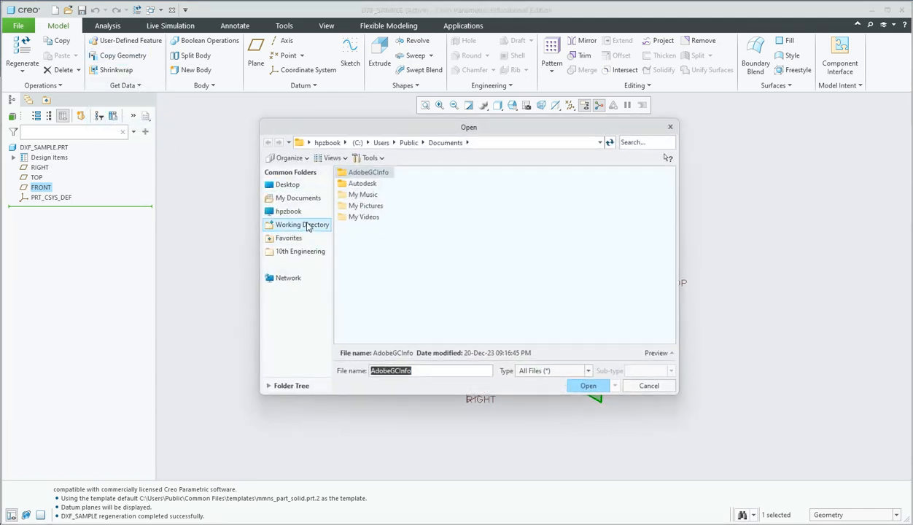
click(314, 255)
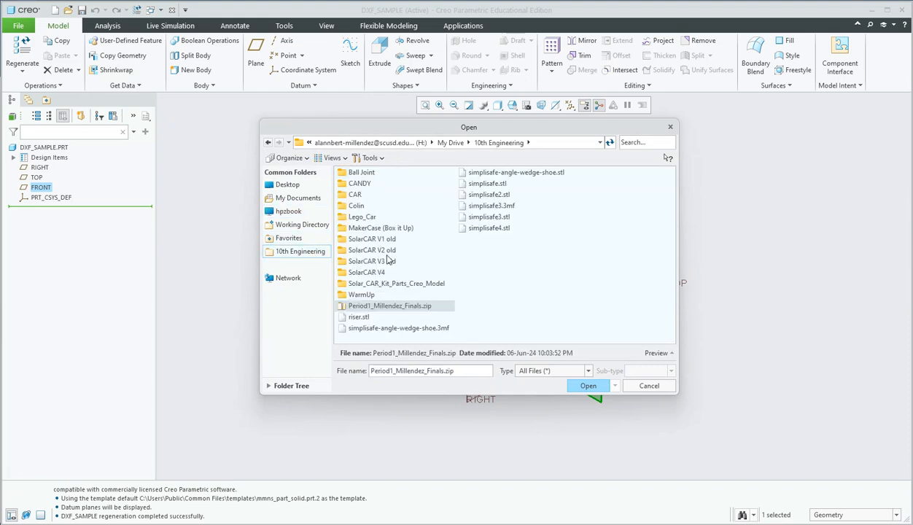
double_click(379, 227)
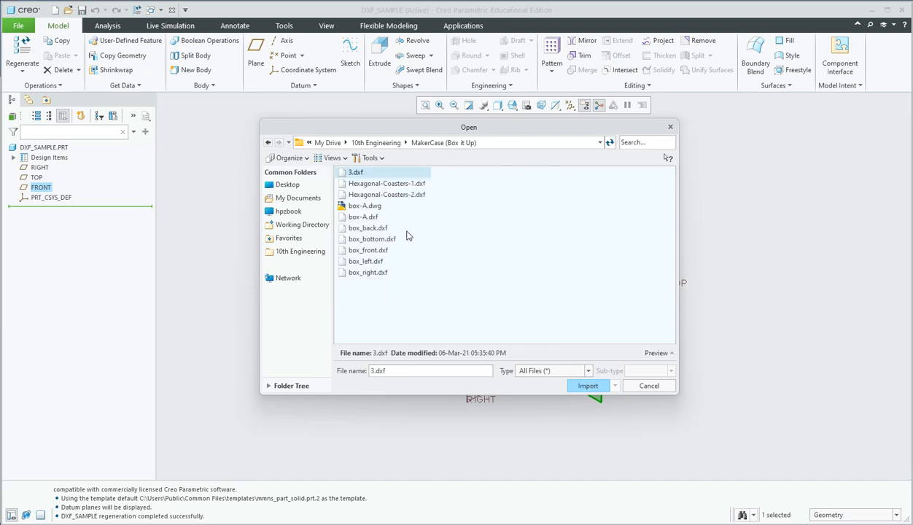
click(367, 219)
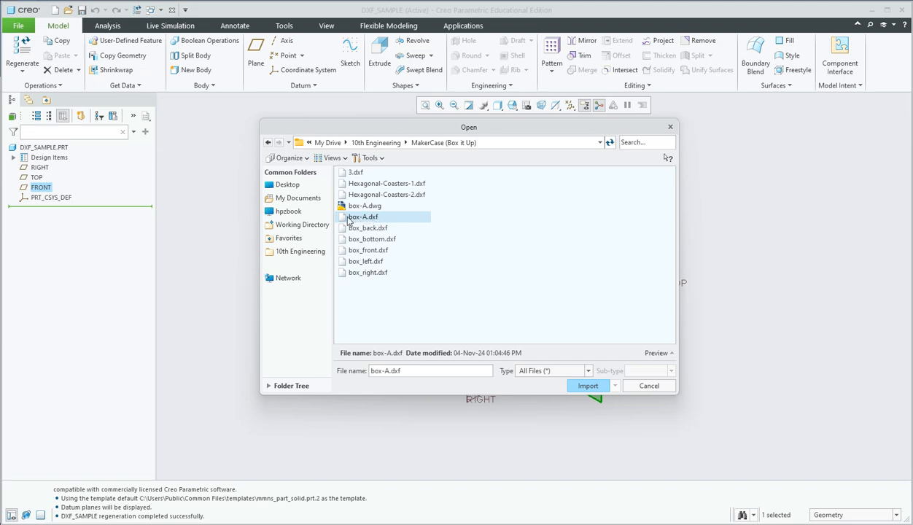
click(571, 384)
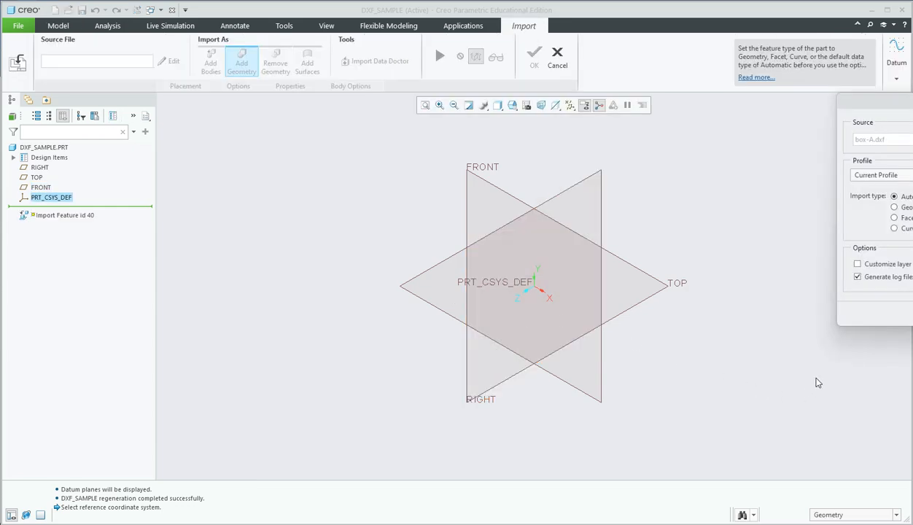
drag(874, 108, 769, 104)
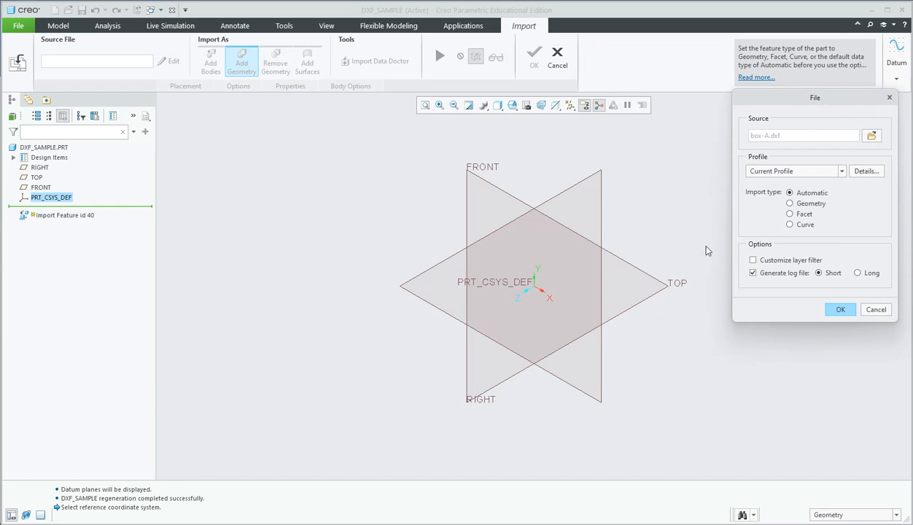
click(838, 309)
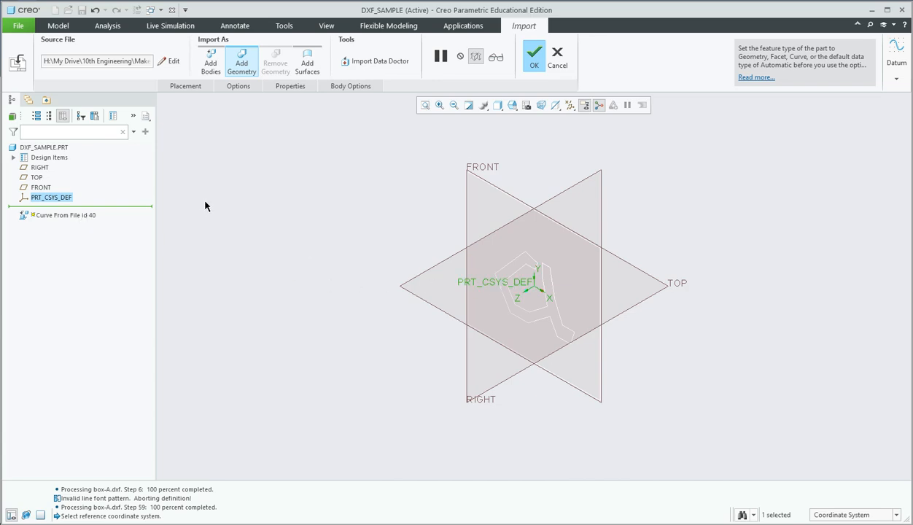
click(534, 63)
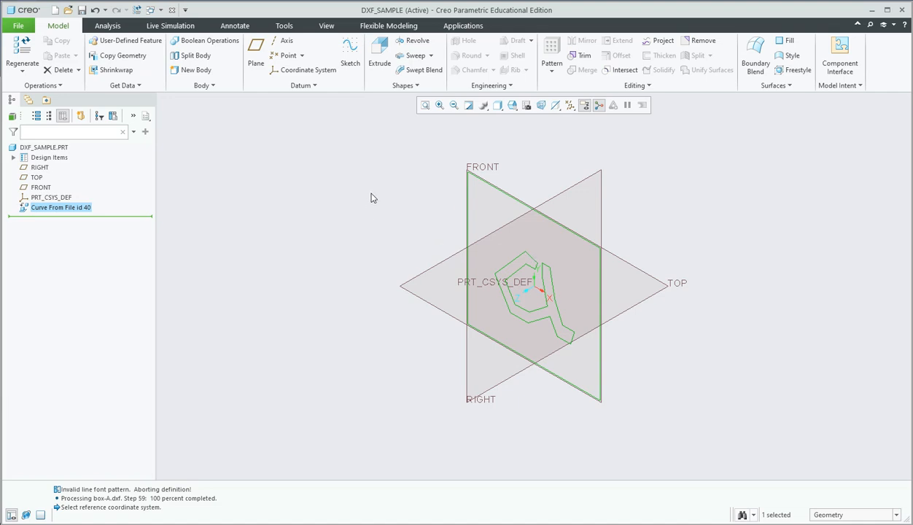
Step: Start an extrude sketch on the FRONT plane and project the imported outer square into it as a rule-based complete loop
click(602, 374)
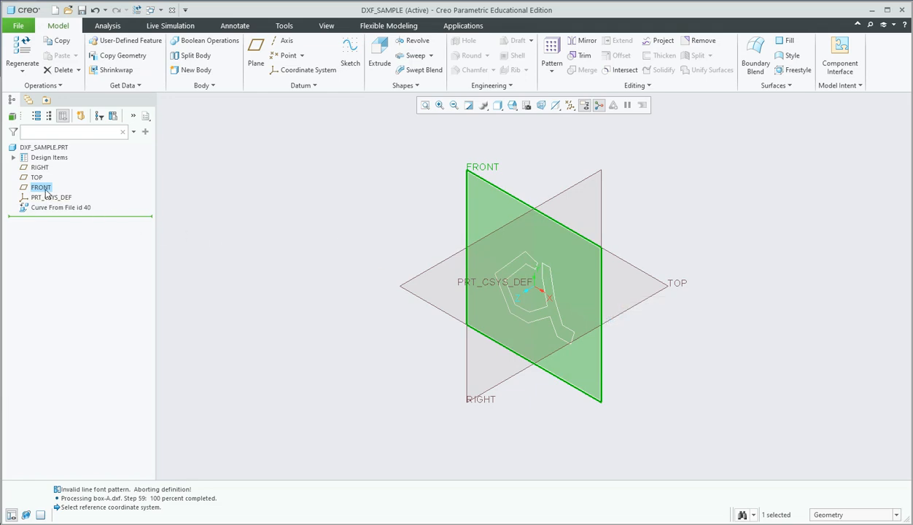
click(375, 58)
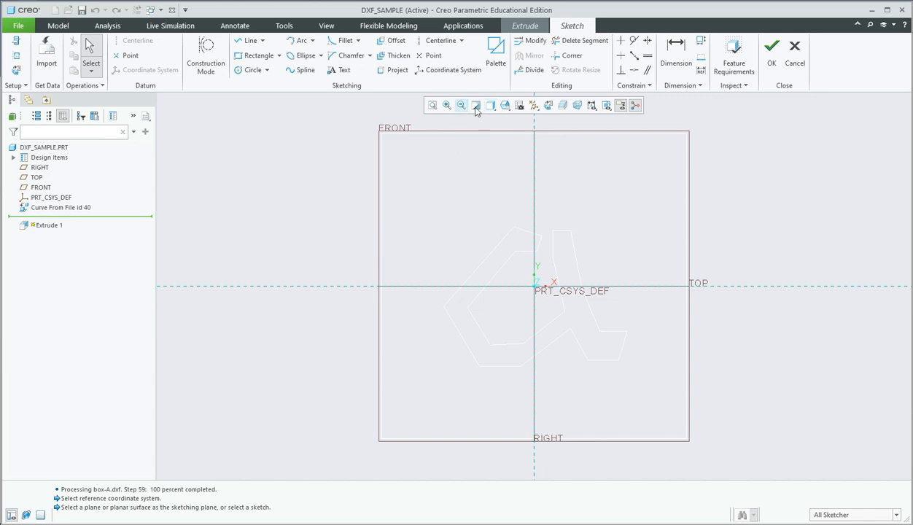
click(397, 73)
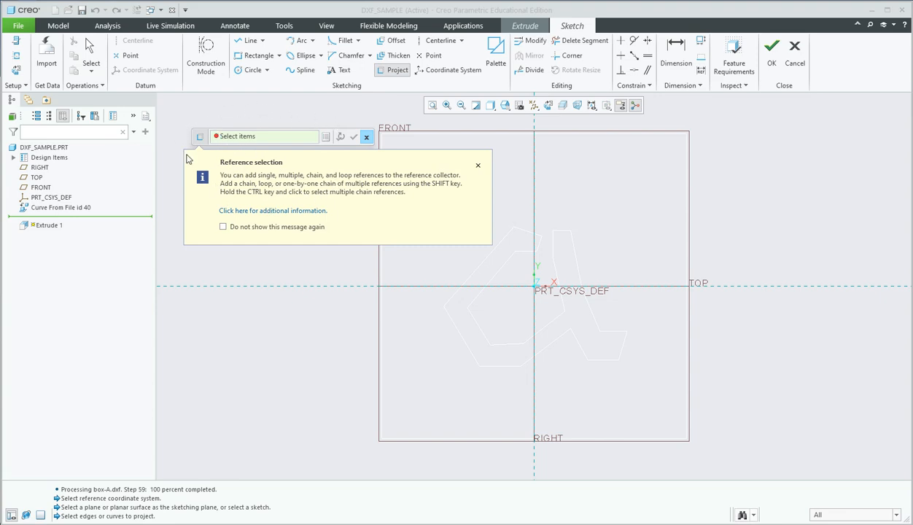
click(476, 166)
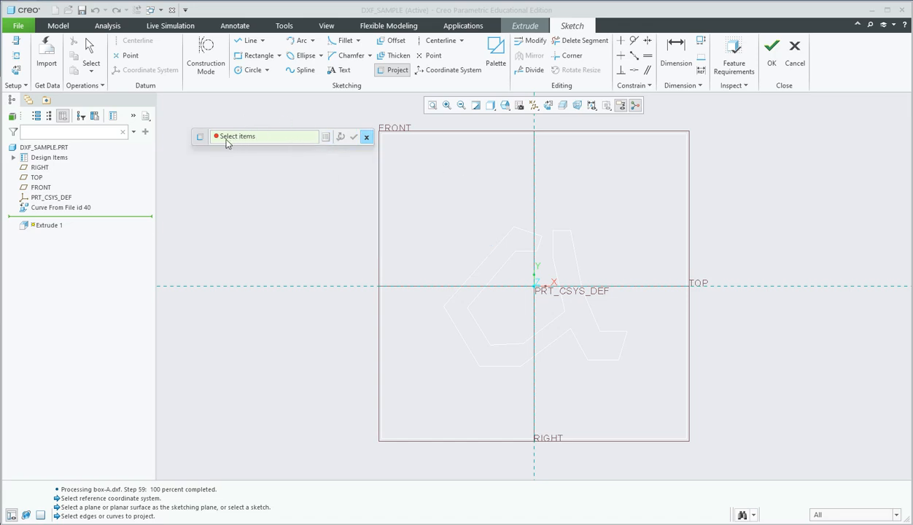
click(326, 136)
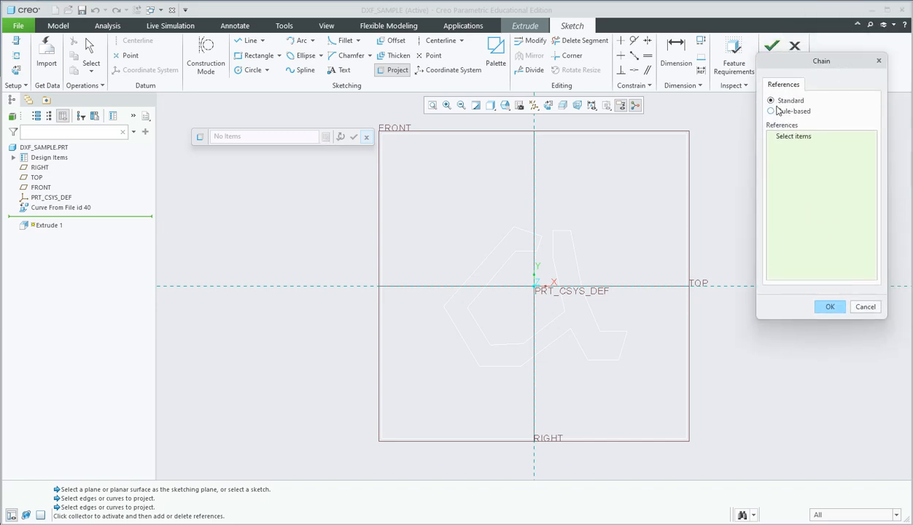
click(773, 110)
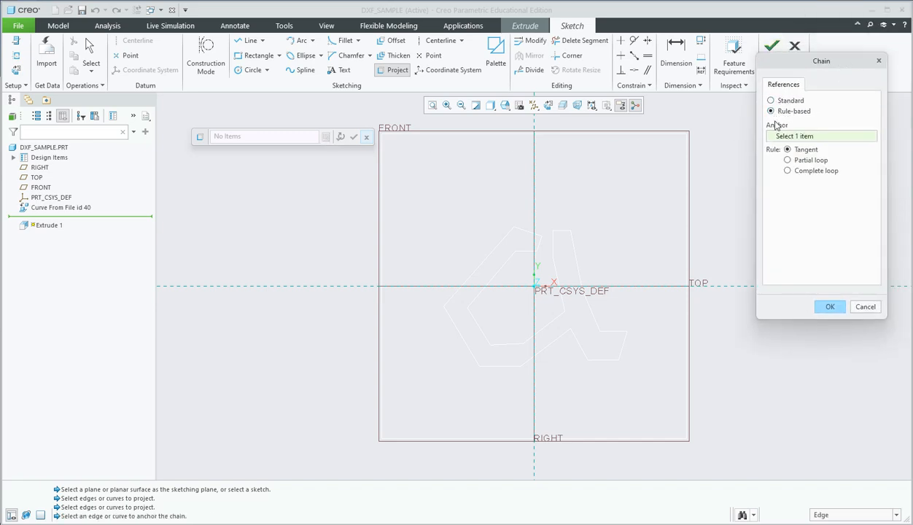
click(787, 171)
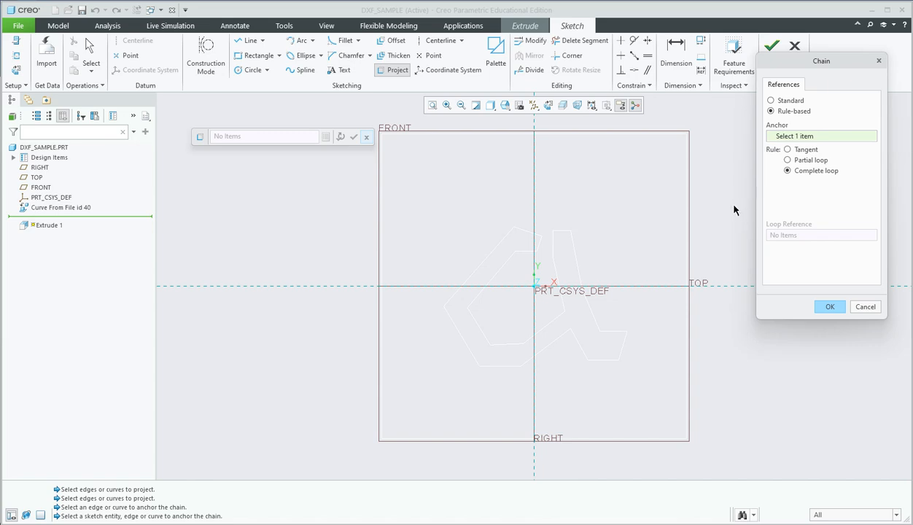
click(687, 218)
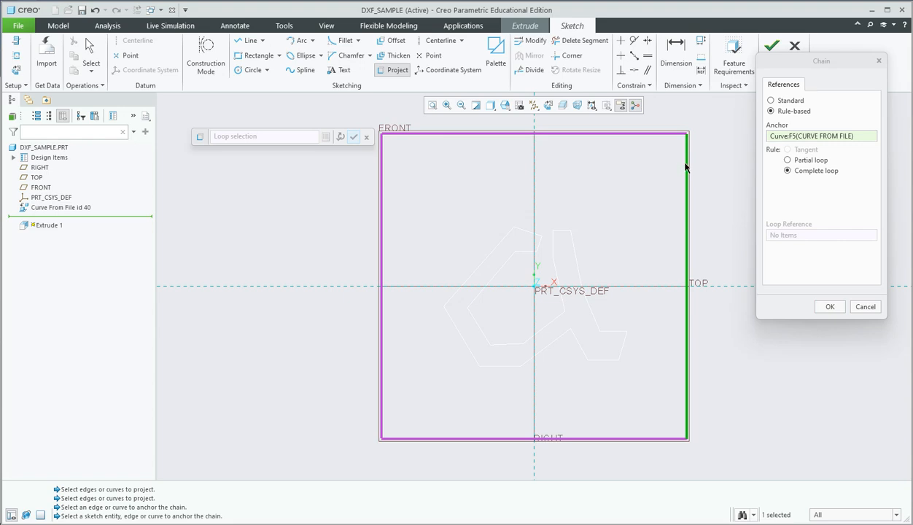
click(828, 307)
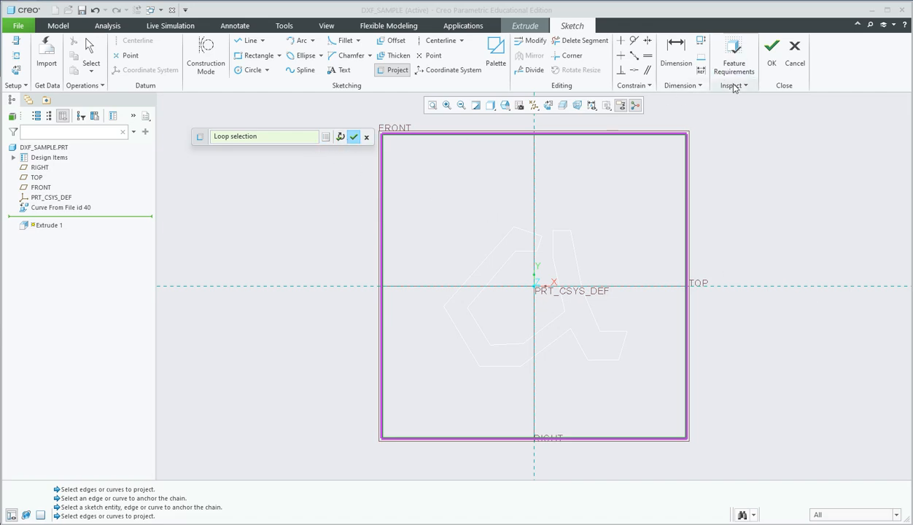
click(354, 138)
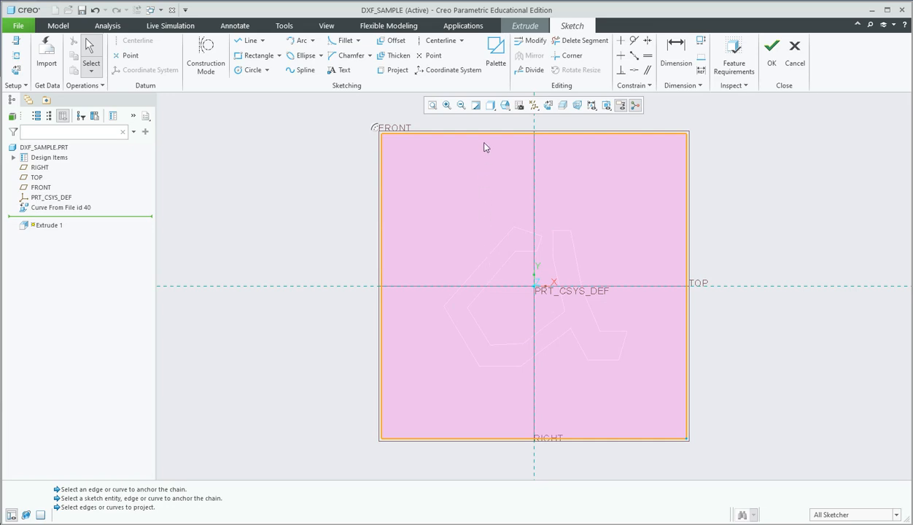
Step: Project the imported inner letter-shaped outline into the sketch as a rule-based complete loop and finish the sketch
click(394, 74)
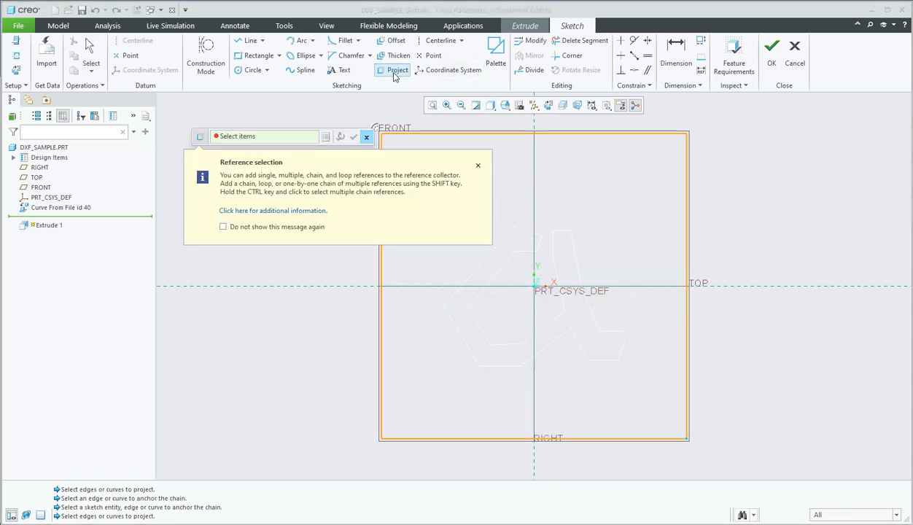
click(325, 137)
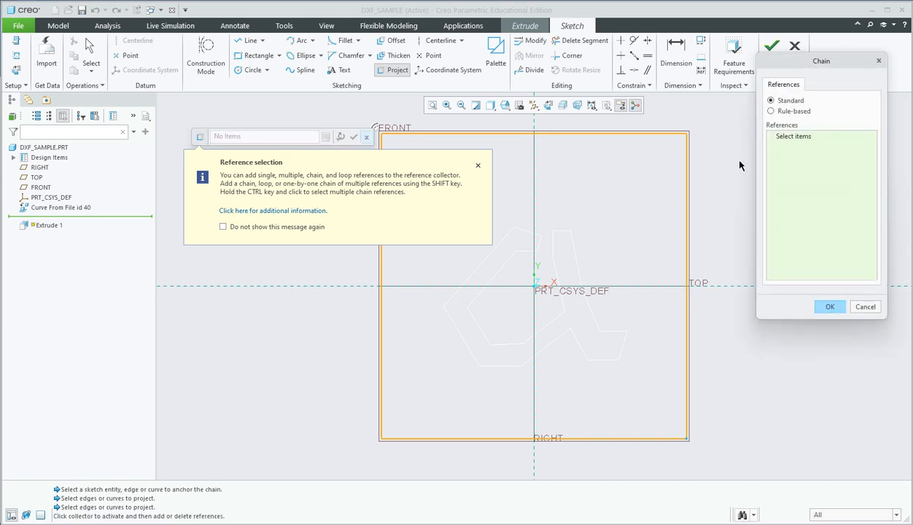
click(771, 111)
click(787, 170)
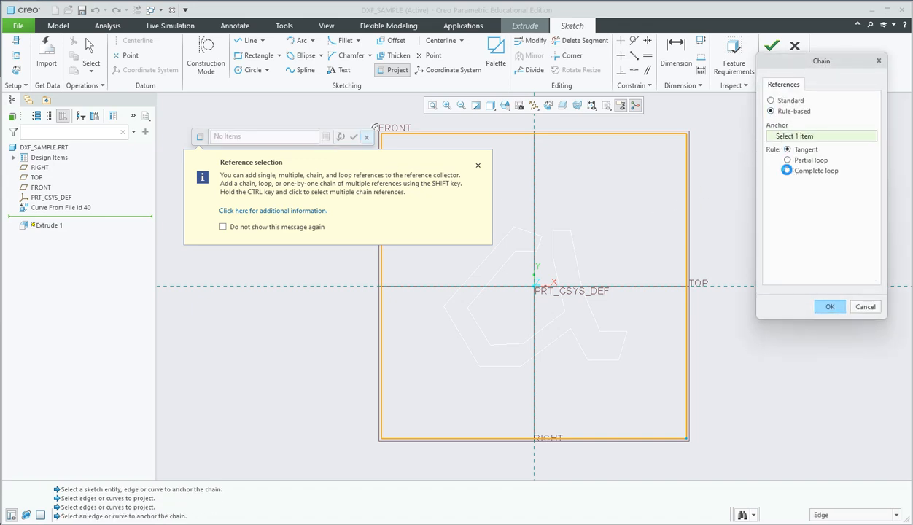
click(573, 243)
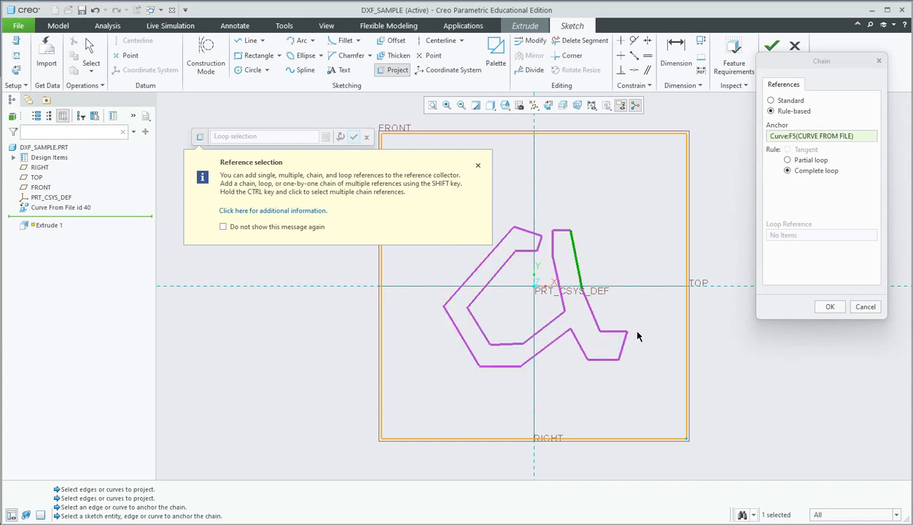
click(830, 309)
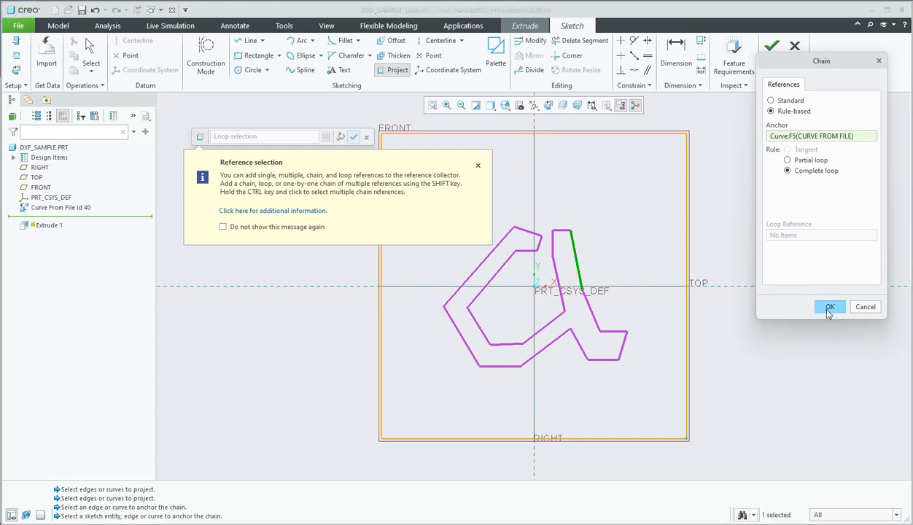
click(355, 138)
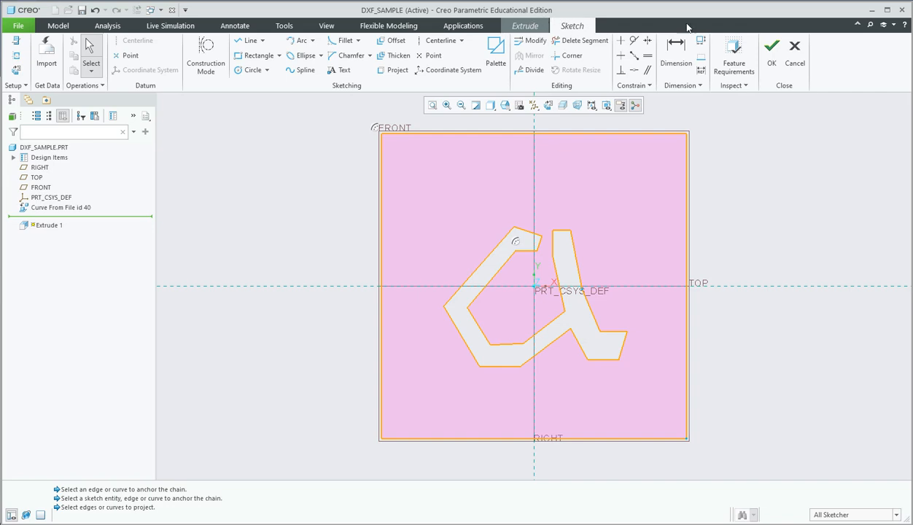
click(772, 52)
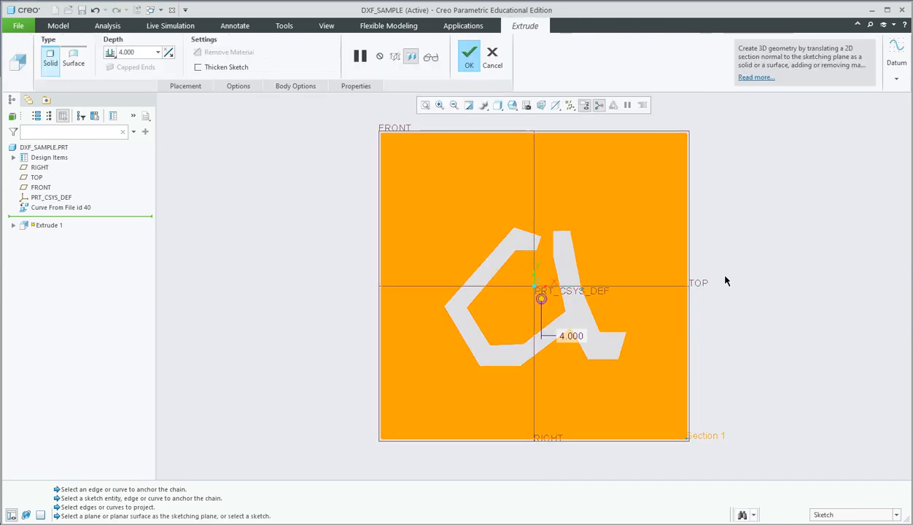
Step: Set the extrusion depth of the projected section to 0.125
mouse_move(736, 345)
middle_down()
mouse_move(697, 331)
mouse_move(724, 321)
mouse_move(710, 318)
middle_up()
scroll(709, 317, down, 3)
scroll(708, 317, up, 5)
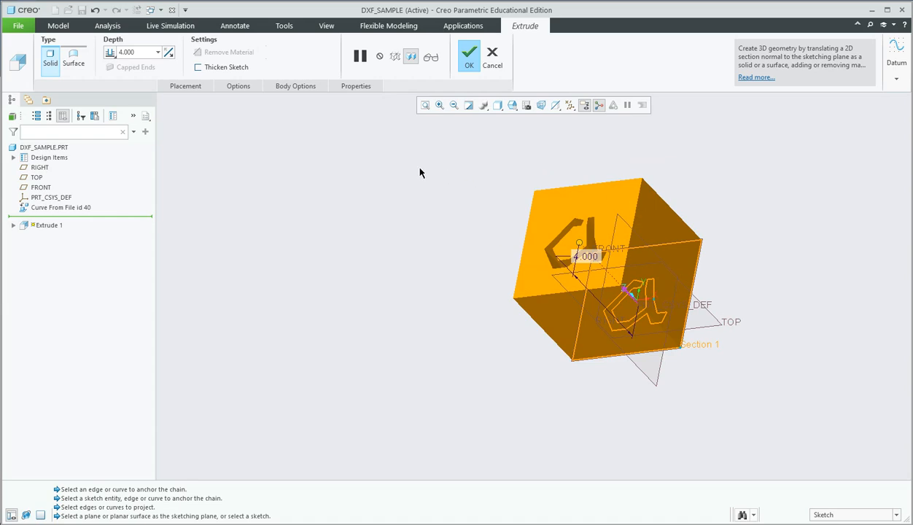
click(144, 52)
text(0.125)
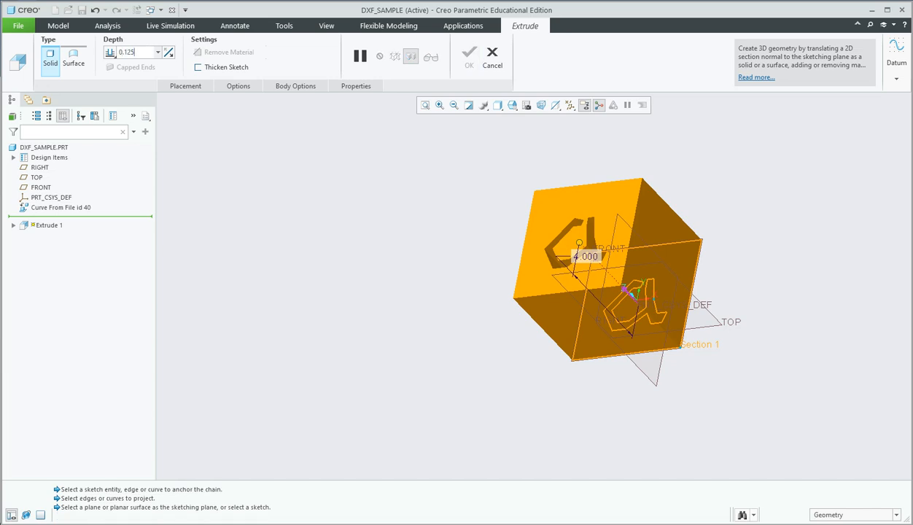
key(Return)
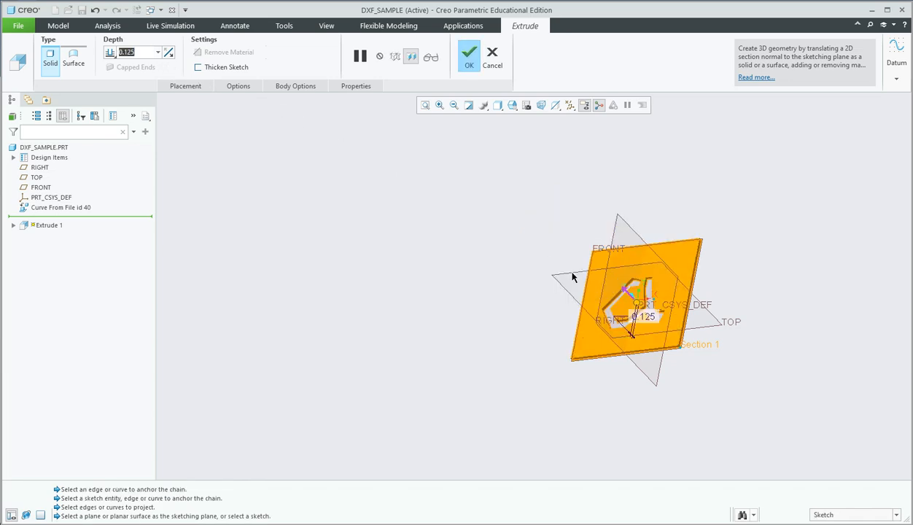
Step: Make the extrusion depth symmetric about the sketch plane and complete the extrude feature
scroll(690, 359, up, 2)
scroll(684, 355, down, 8)
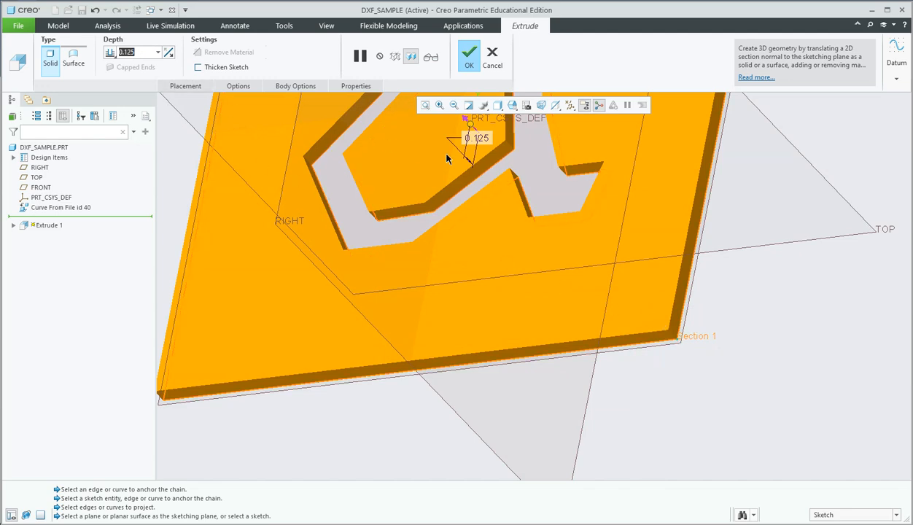
scroll(674, 340, down, 2)
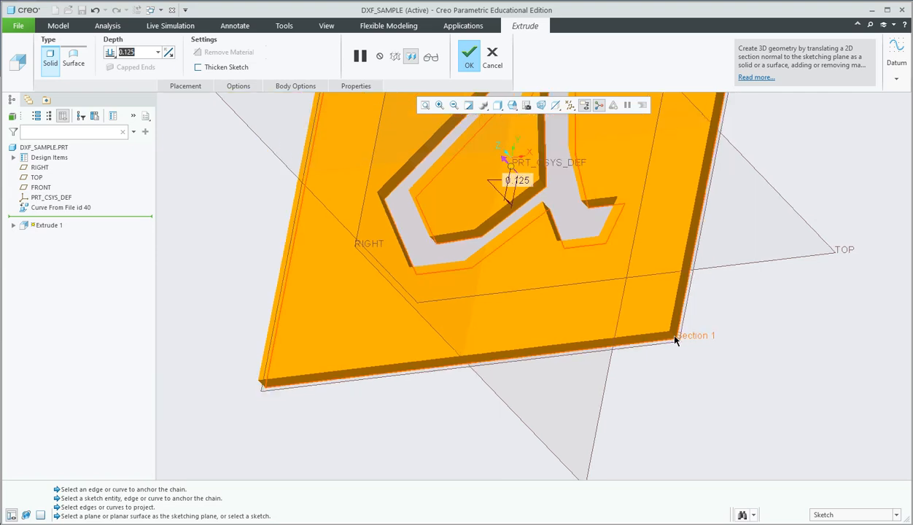
click(168, 54)
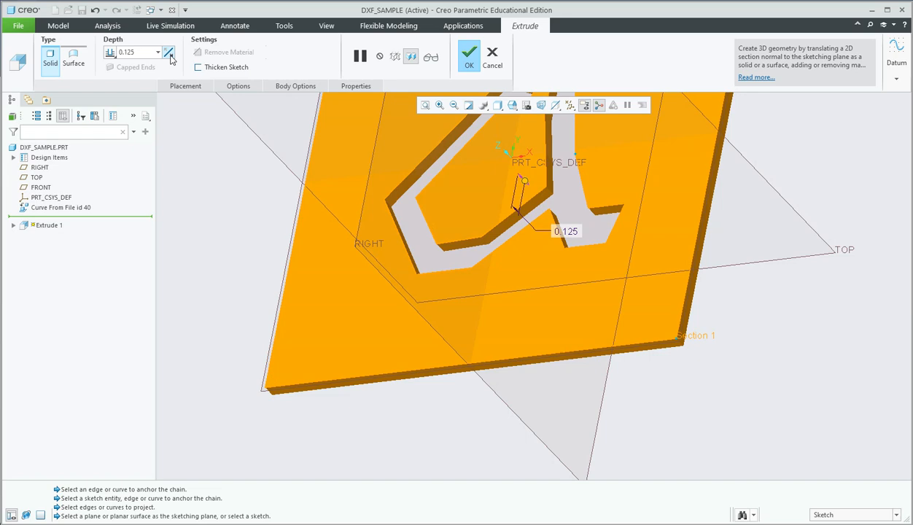
click(168, 54)
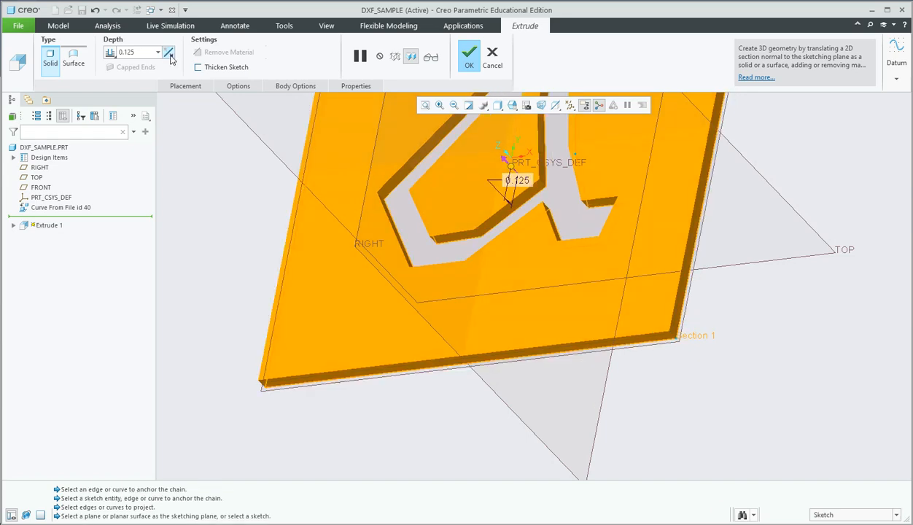
click(239, 86)
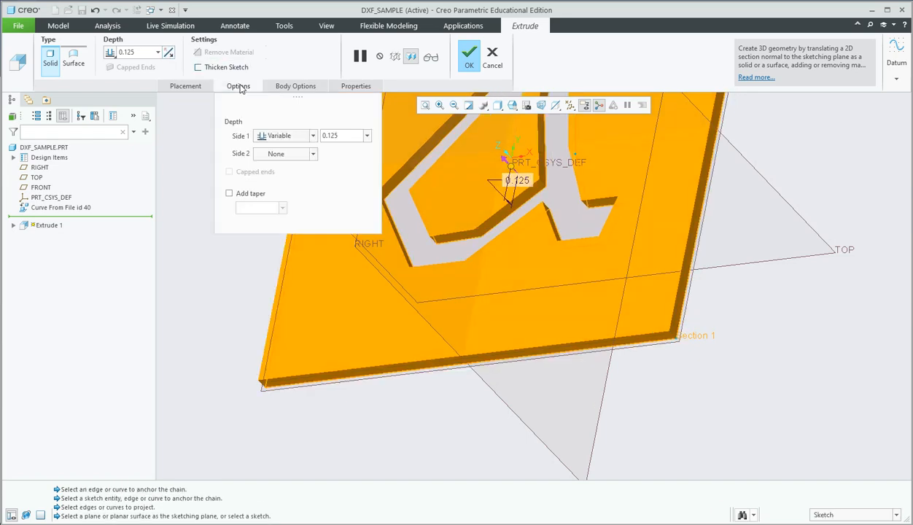
click(312, 136)
click(299, 159)
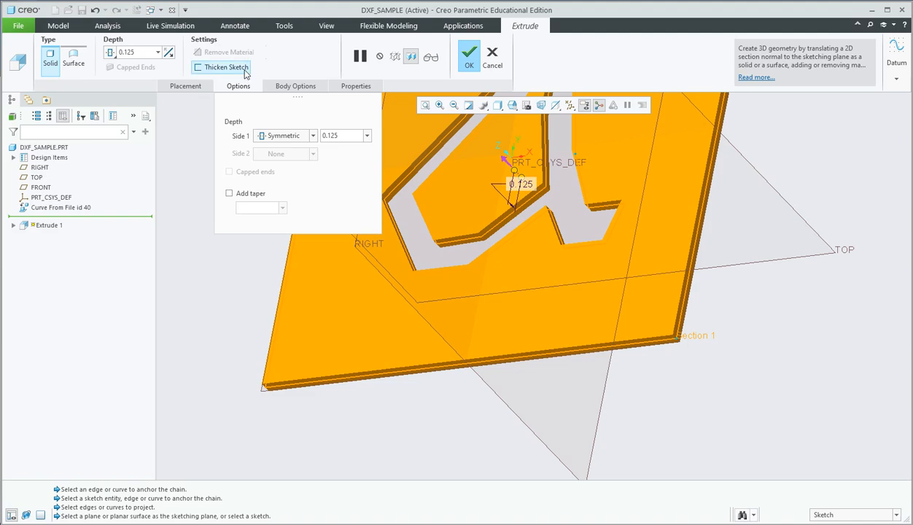
click(468, 62)
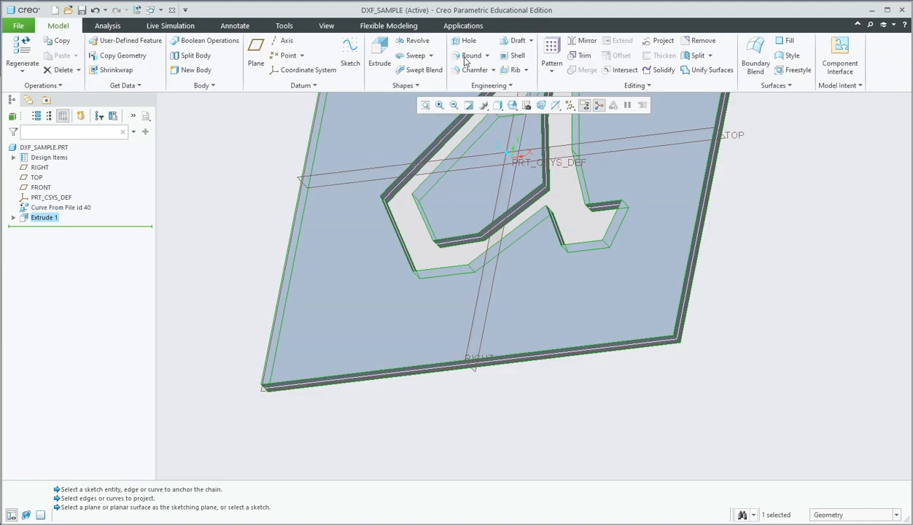
Step: Examine the plate's side faces and lower corner to see where the imported curve lies within the thickness
middle_drag(683, 381, 672, 345)
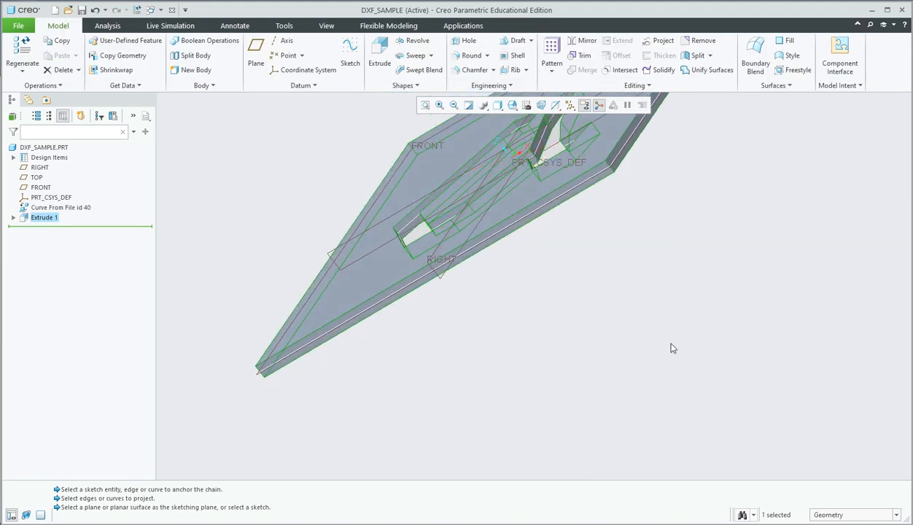
scroll(614, 150, up, 3)
scroll(613, 152, down, 3)
scroll(612, 154, down, 2)
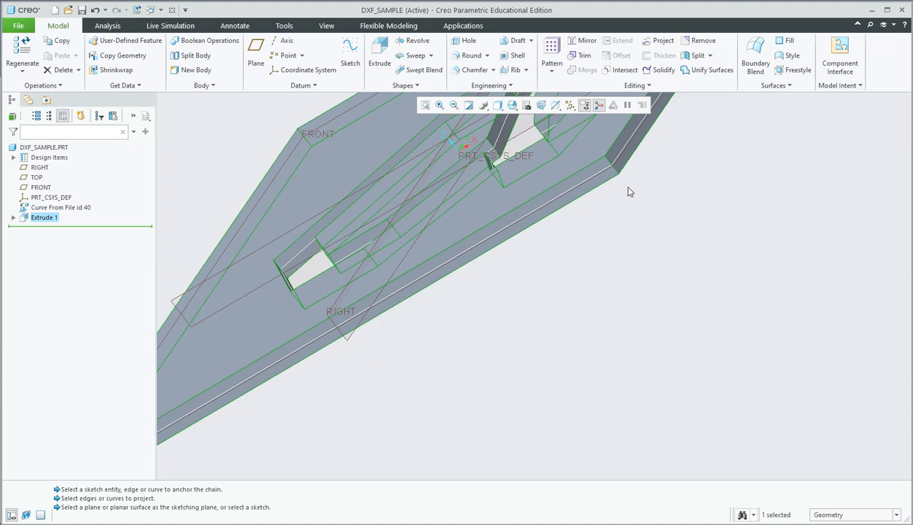
scroll(622, 181, up, 3)
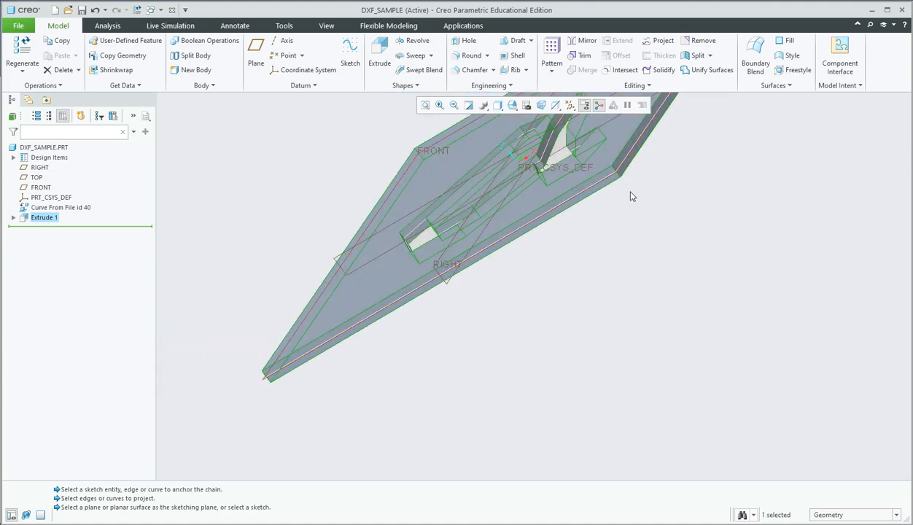
middle_drag(632, 195, 635, 206)
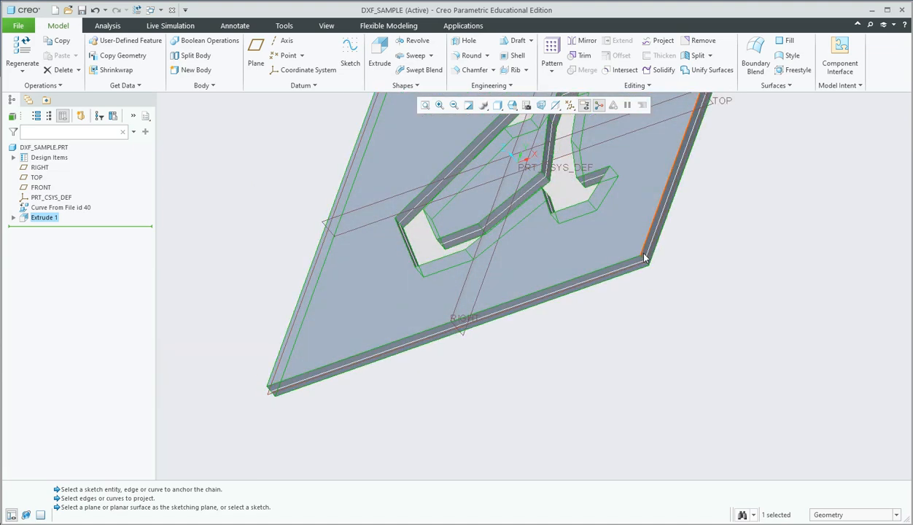
scroll(666, 291, up, 2)
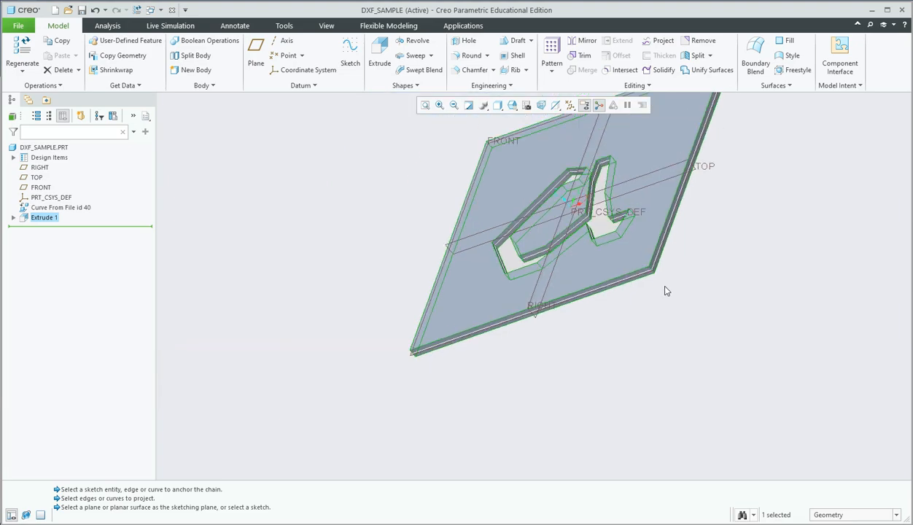
scroll(664, 289, down, 3)
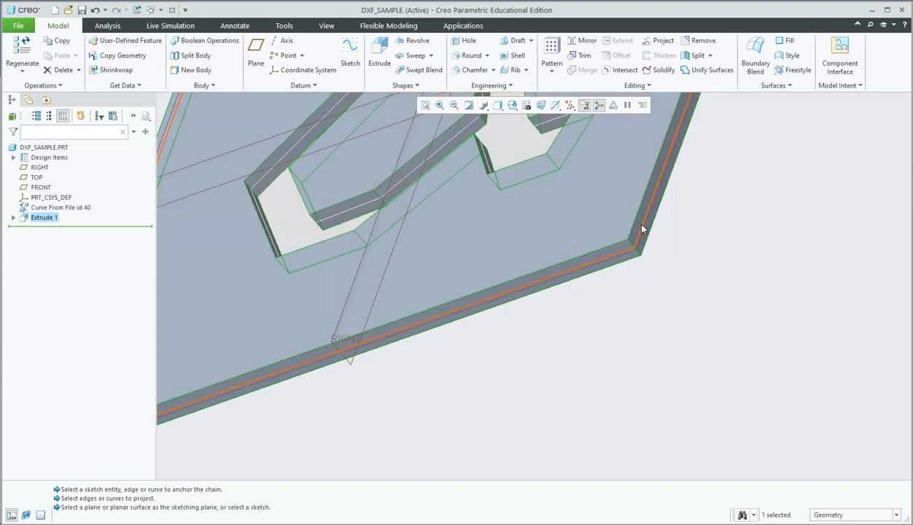
scroll(642, 229, up, 2)
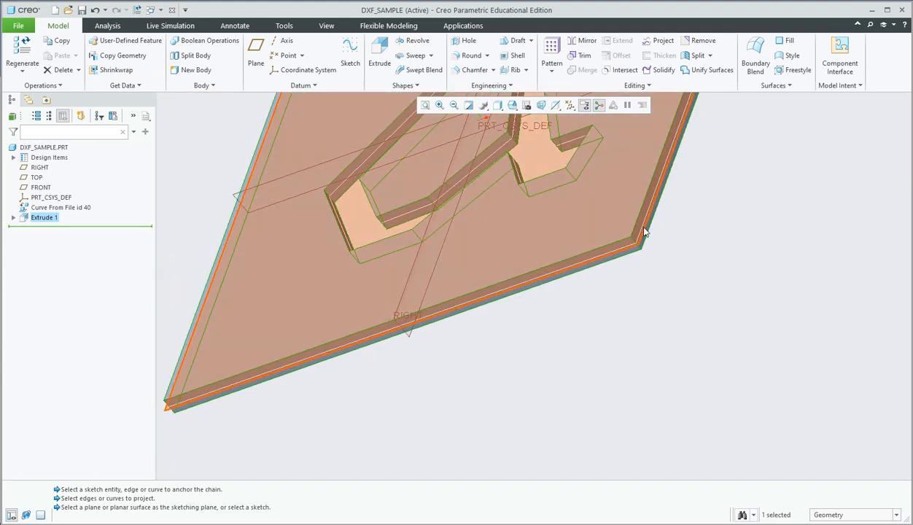
scroll(643, 230, up, 2)
middle_drag(488, 241, 683, 307)
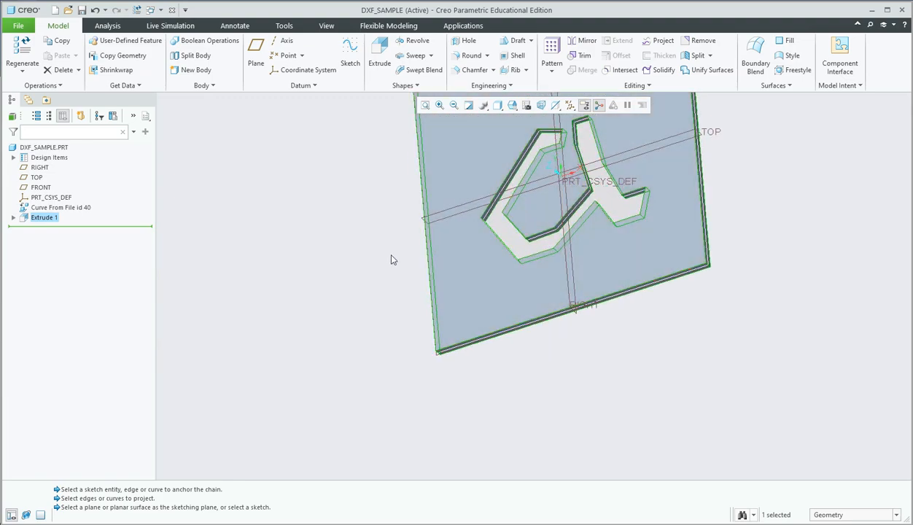
Step: Hide the imported curve feature in the model
click(59, 209)
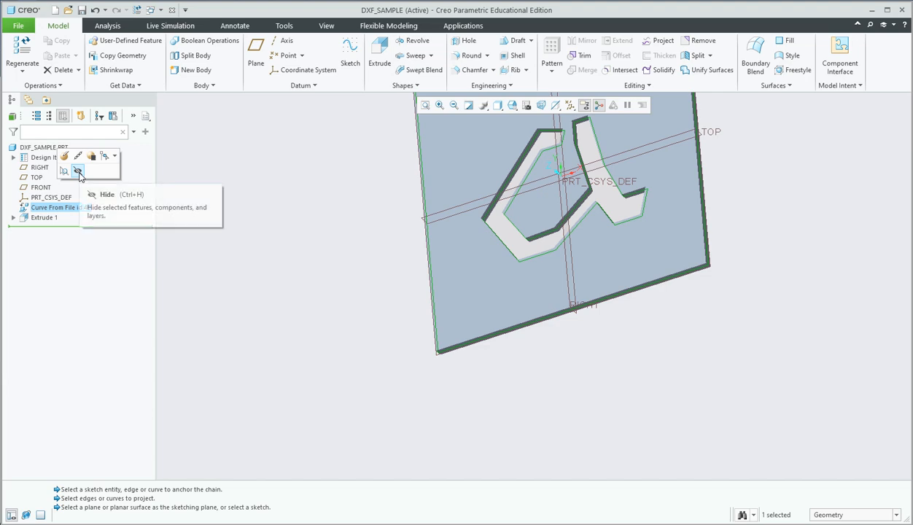
click(78, 172)
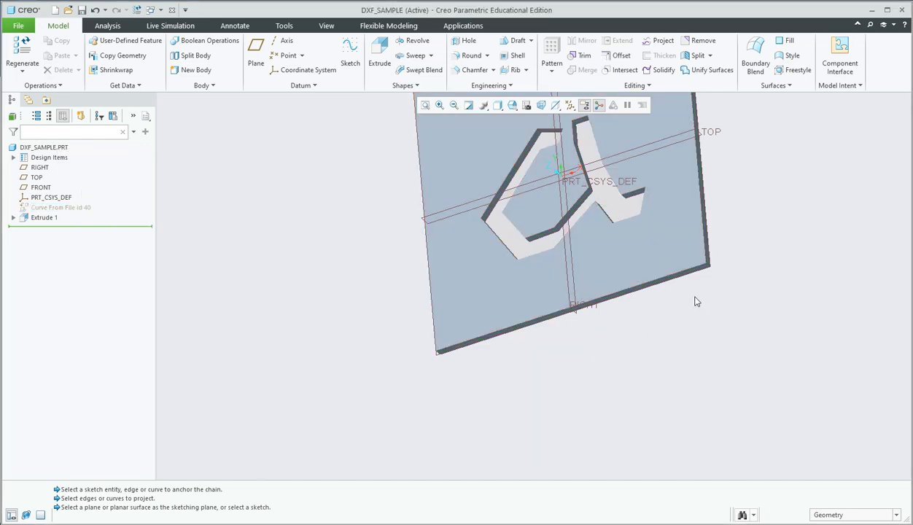
Step: Inspect the extruded plate and its letter-shaped cutout from several angles with the imported curve hidden
middle_drag(680, 291, 702, 243)
scroll(610, 195, down, 3)
scroll(642, 244, down, 2)
scroll(642, 244, up, 6)
middle_drag(496, 264, 478, 279)
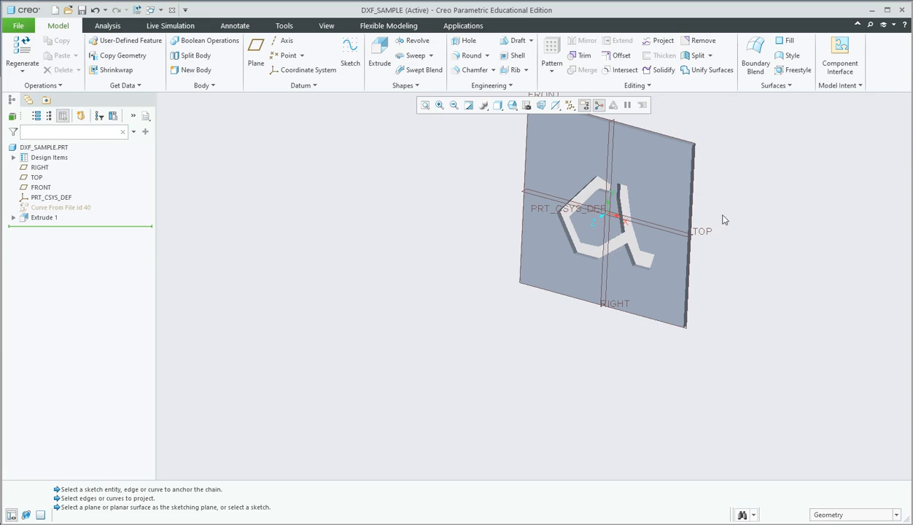
middle_drag(724, 220, 634, 264)
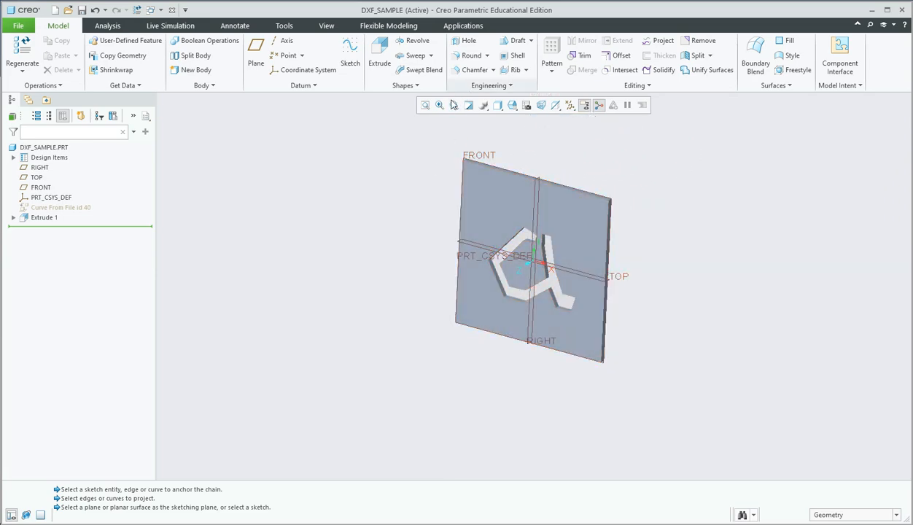
scroll(632, 226, down, 2)
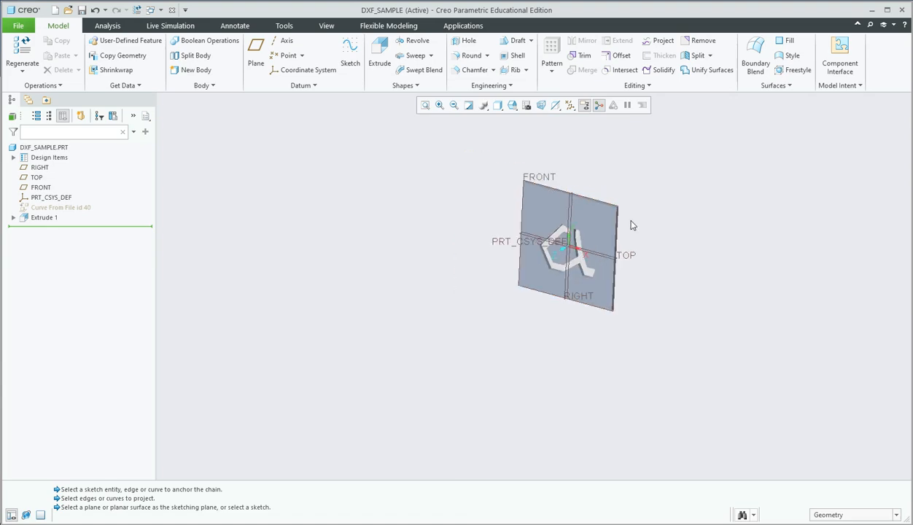
scroll(631, 227, up, 5)
scroll(611, 265, down, 2)
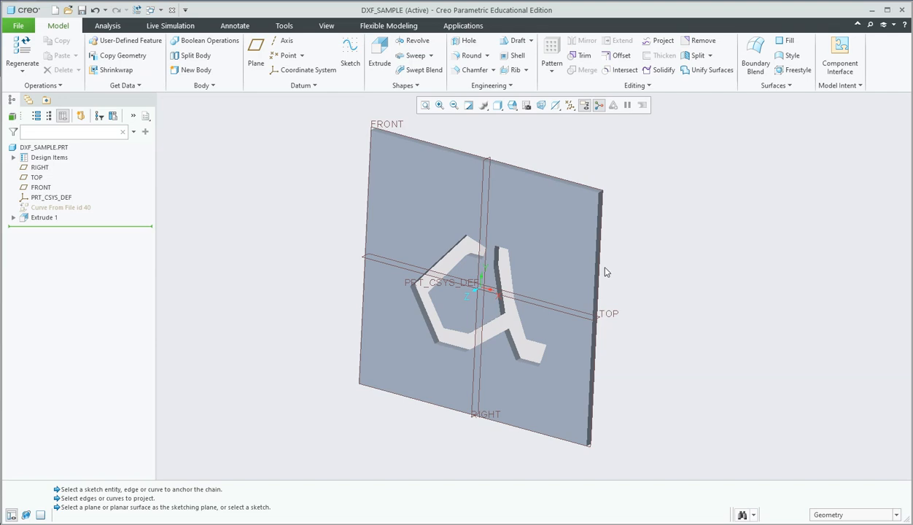